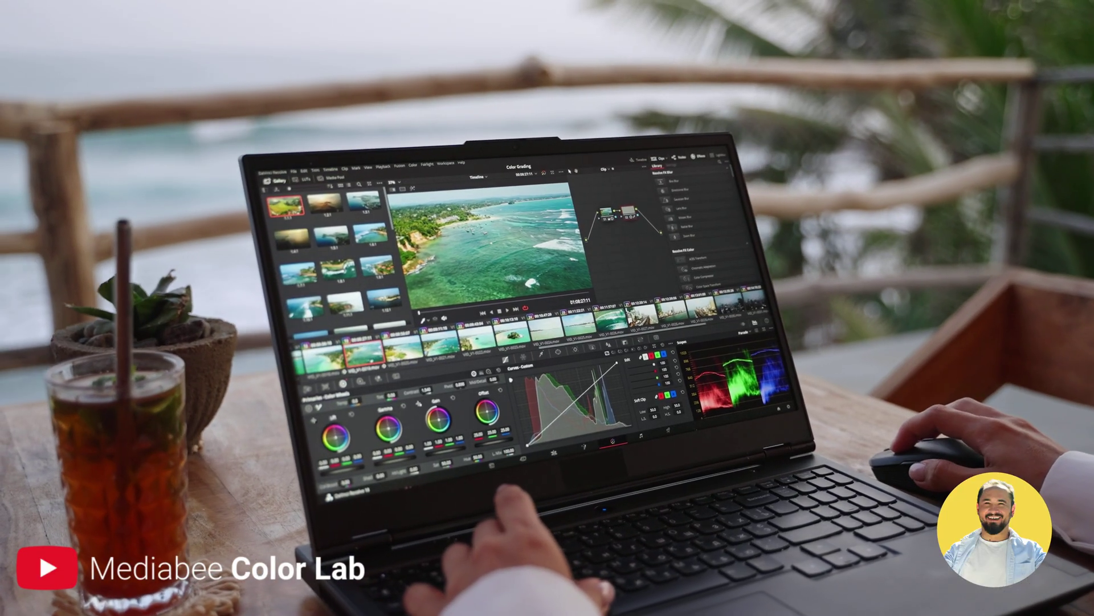
# Open the Tutorial 7 Node Trees project and show the portrait clip's multi-branch node tree on the Color page.
pyautogui.click(513, 337)
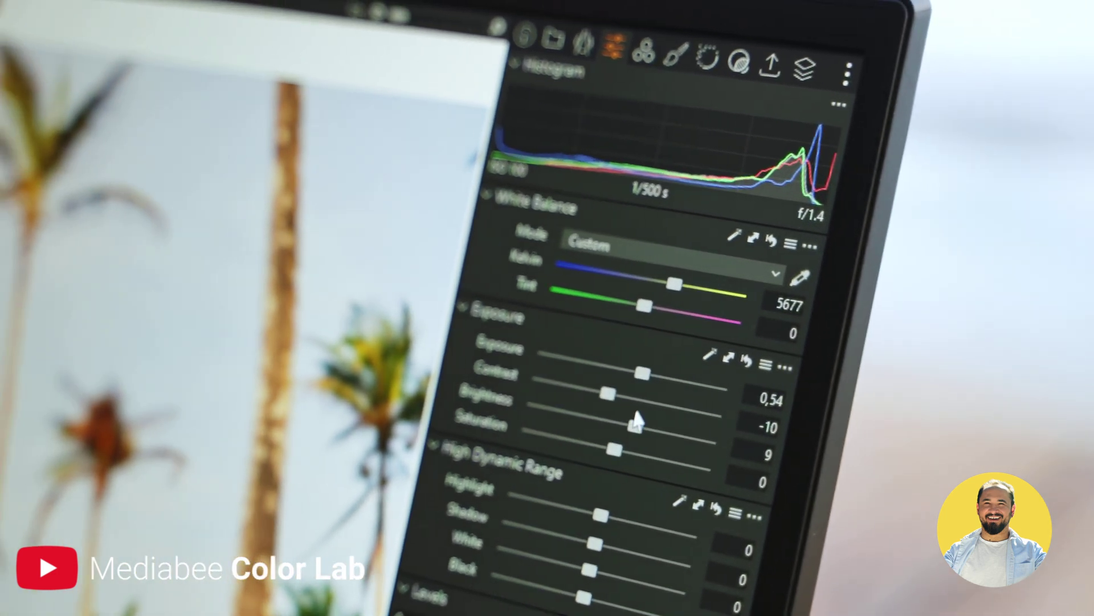
pyautogui.moveTo(583, 370); pyautogui.dragTo(576, 371)
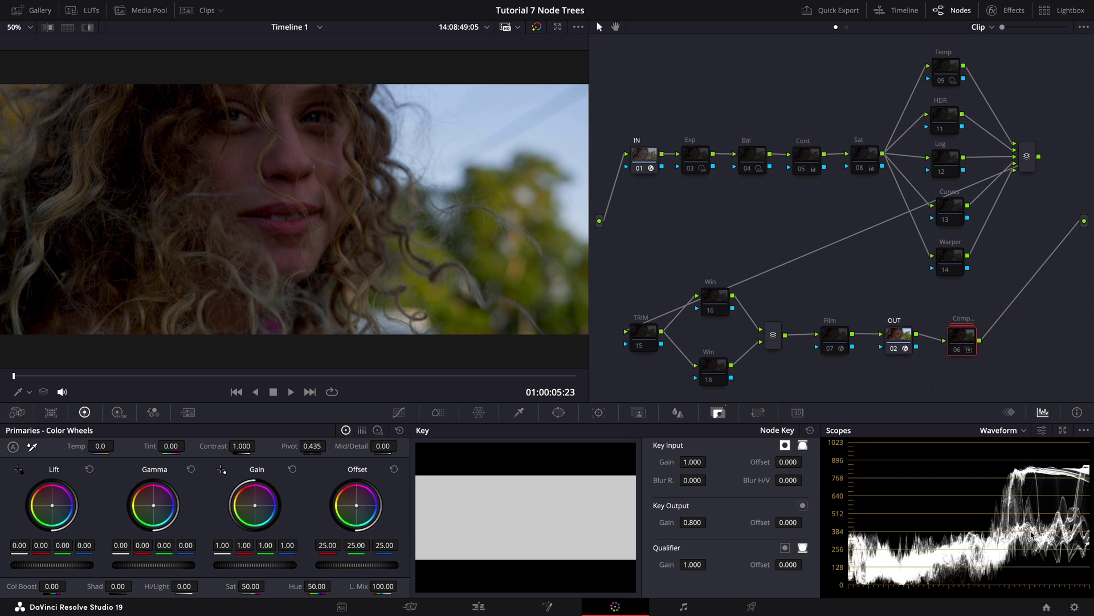
pyautogui.click(1075, 608)
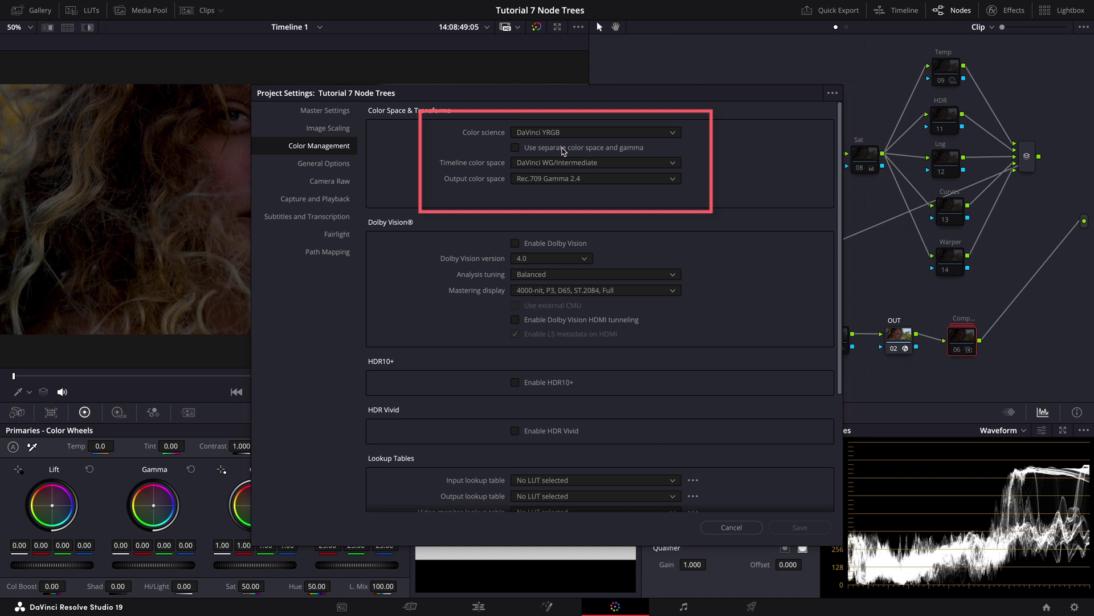
pyautogui.click(604, 134)
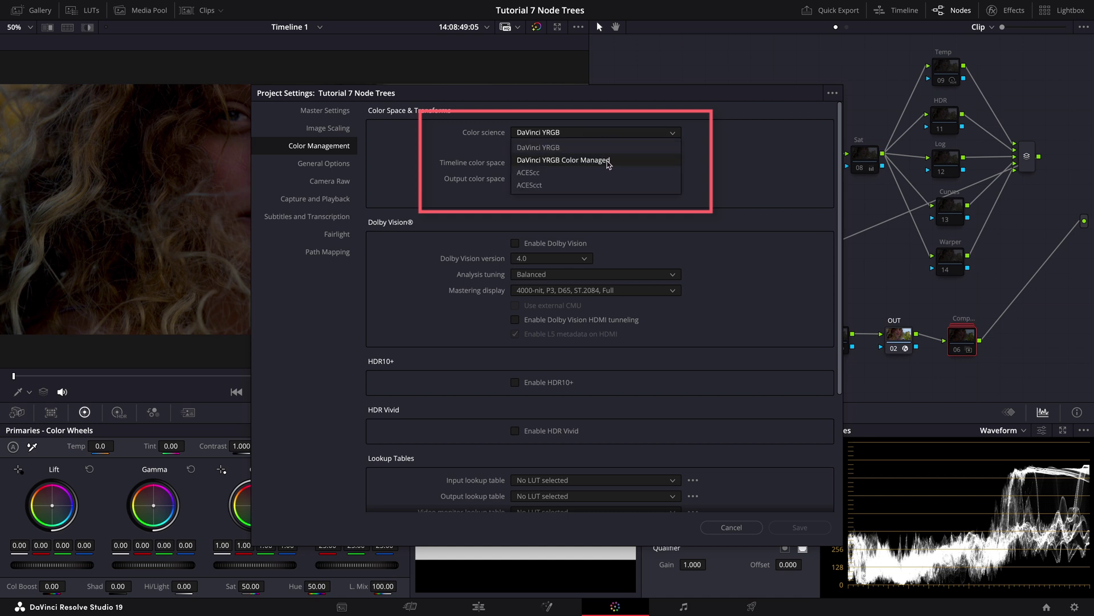
pyautogui.click(603, 149)
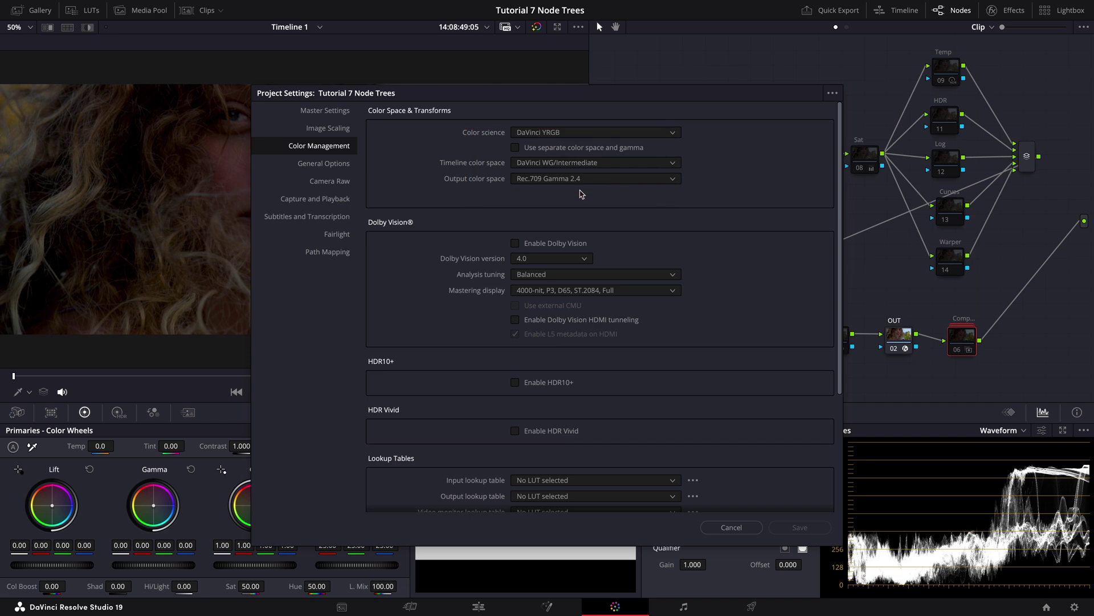
# Close Project Settings, then inspect the IN and OUT nodes' Color Space Transforms (Wide Gamut/Intermediate to Rec.709 Gamma 2.4).
pyautogui.click(735, 528)
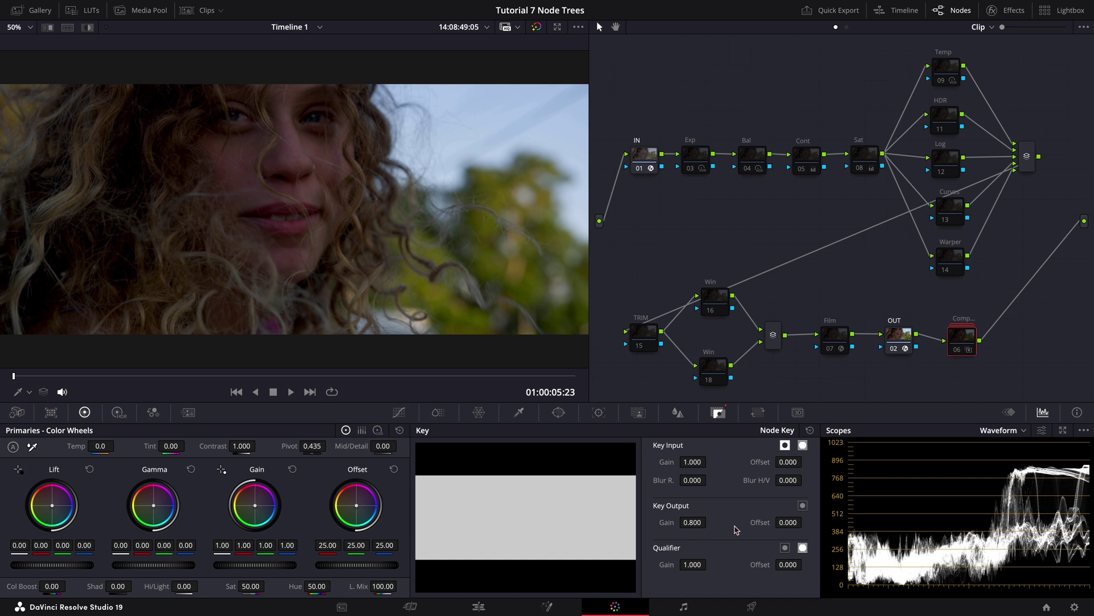
pyautogui.click(644, 158)
pyautogui.click(995, 10)
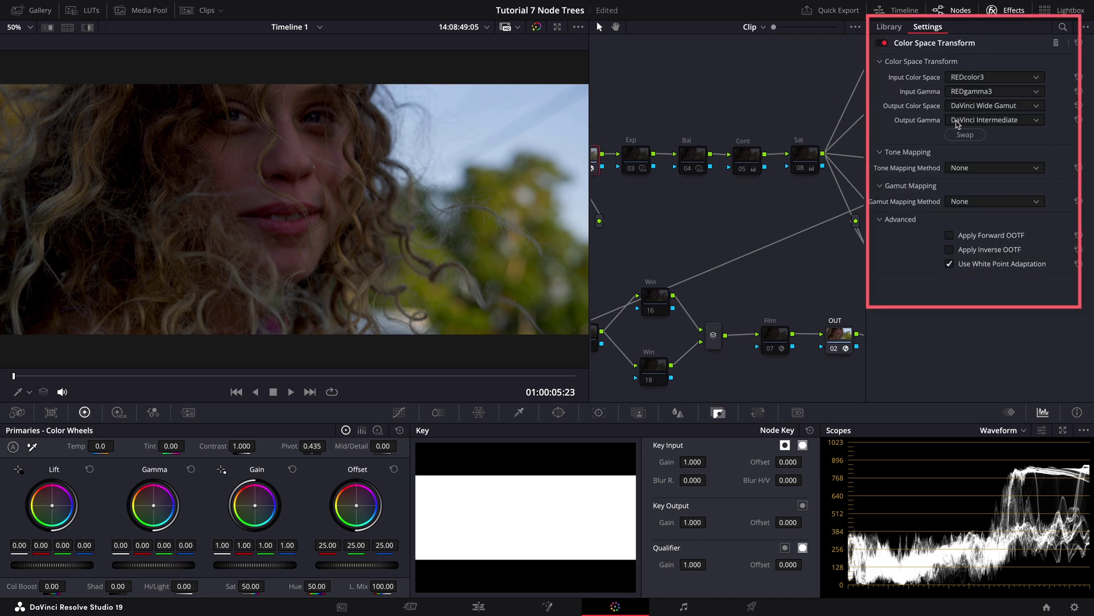
pyautogui.click(839, 336)
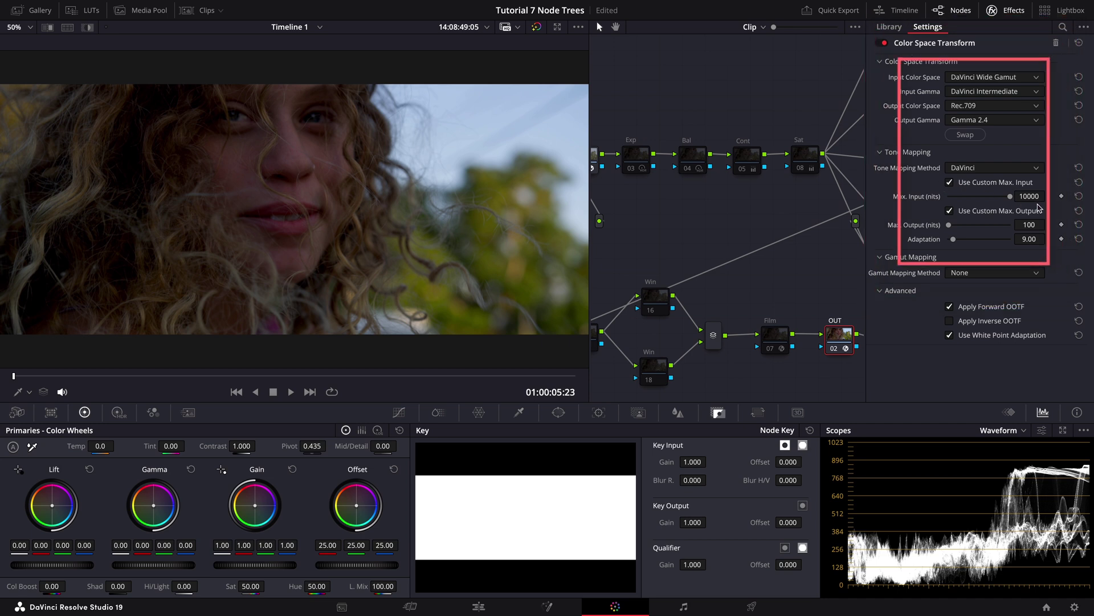
# Hide the Effects settings so the full tree from IN through Film, OUT and Comp fills the node editor.
pyautogui.click(992, 10)
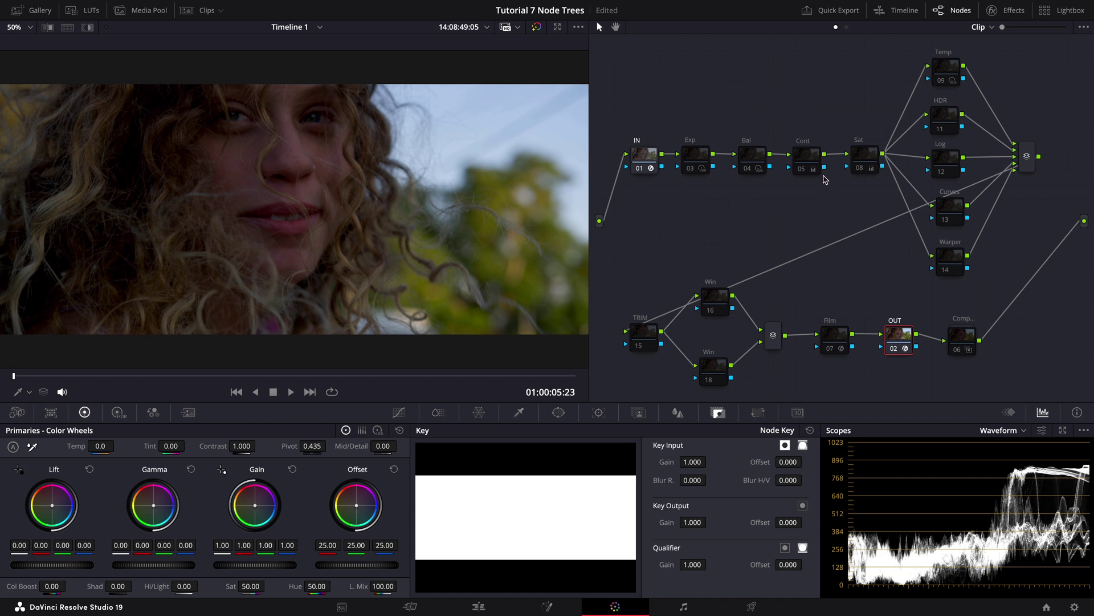
# Enable the Cont node and select it to show its Gain 1.11 and Offset 20.65.
pyautogui.click(804, 173)
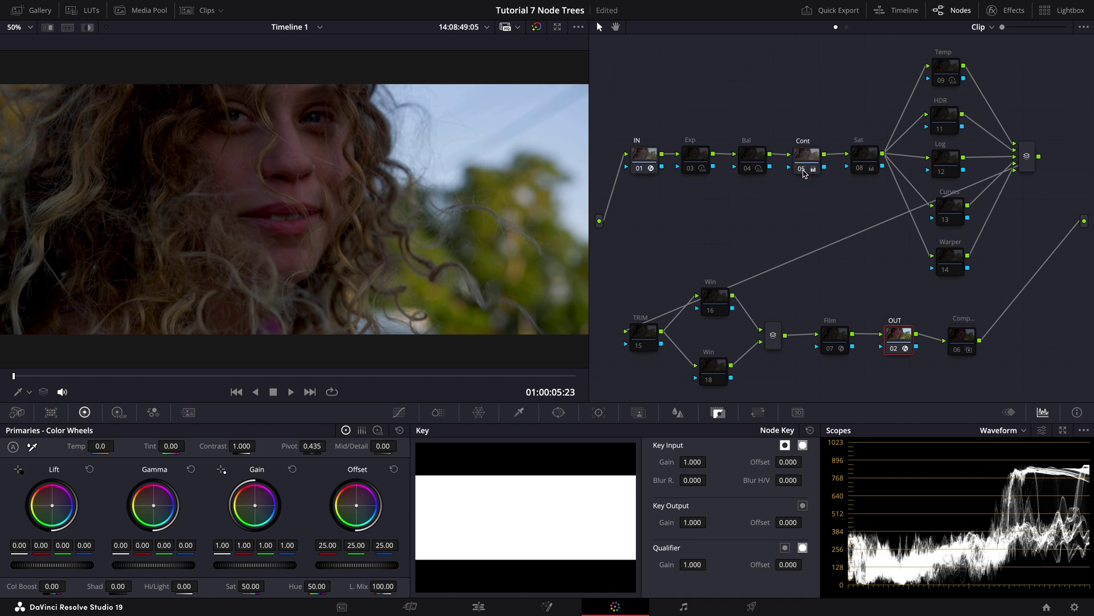
pyautogui.click(804, 173)
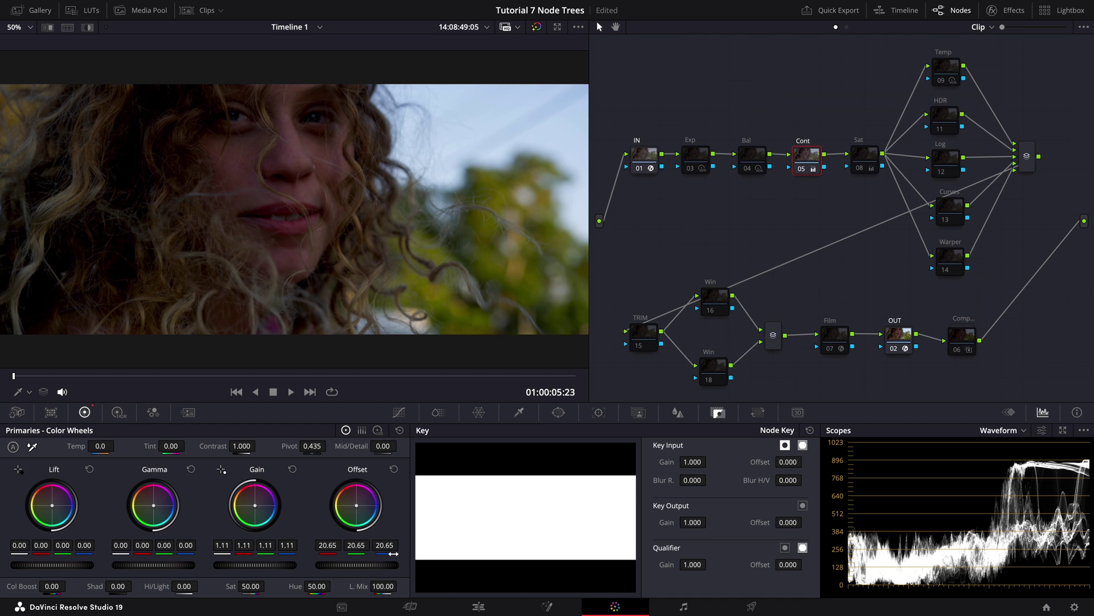
# Re-enable the Exp, Bal and Sat nodes, selecting each in turn to view its HDR wheel adjustments.
pyautogui.click(691, 169)
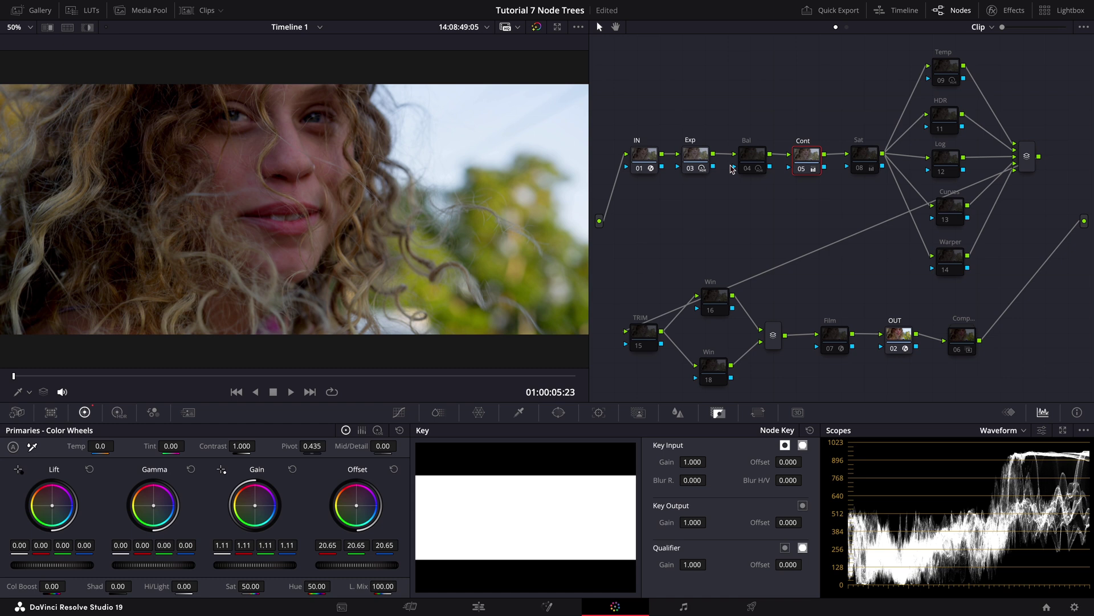
pyautogui.click(748, 169)
pyautogui.click(693, 159)
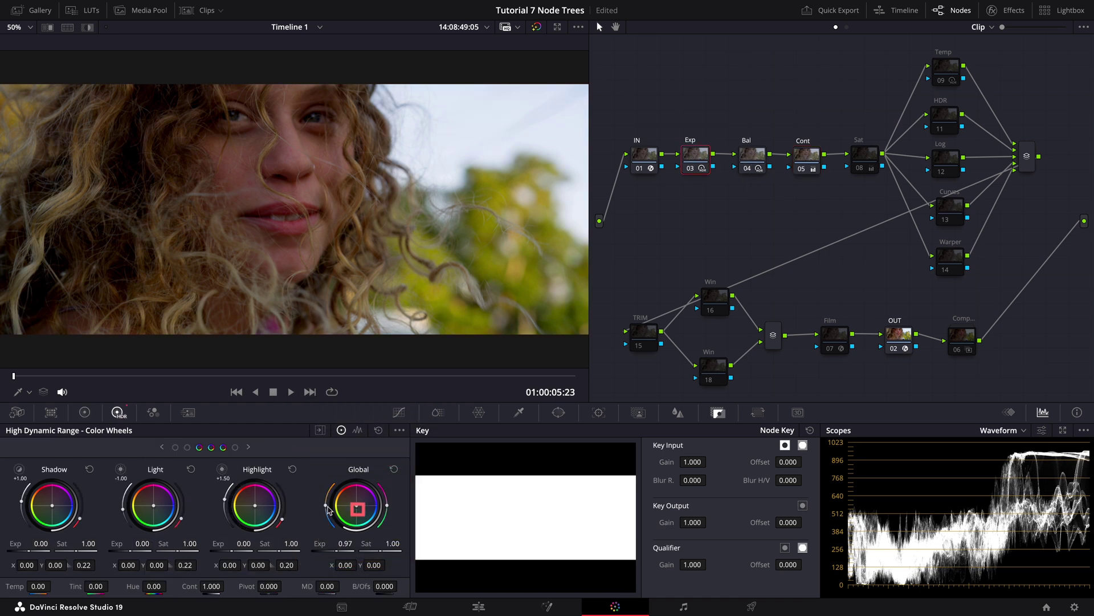
pyautogui.hotkey('shift', "'")
pyautogui.click(861, 169)
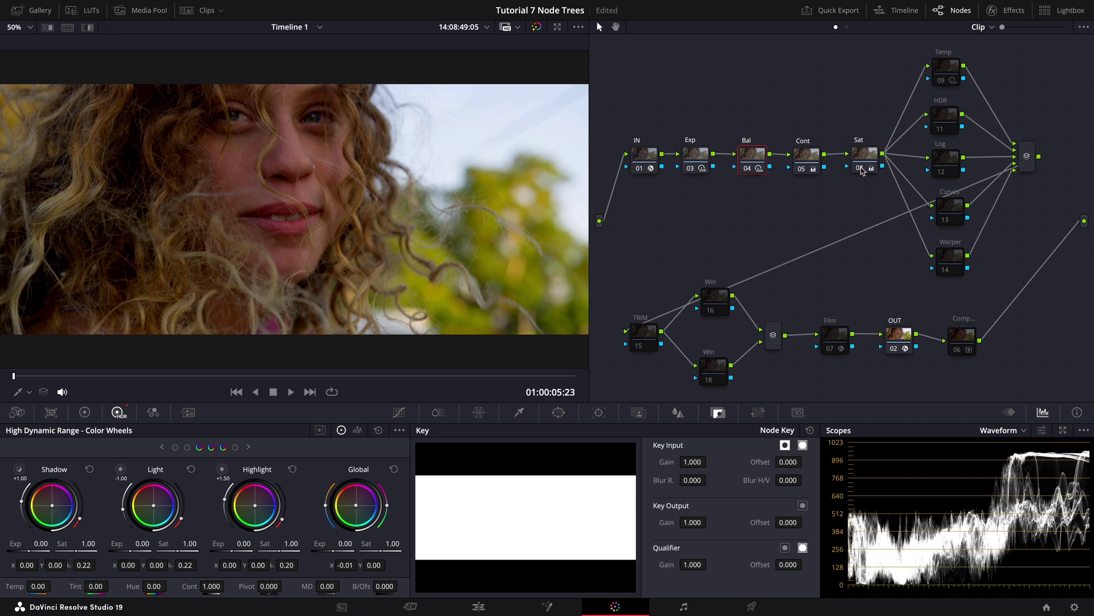
pyautogui.click(864, 159)
pyautogui.rightClick(864, 159)
pyautogui.moveTo(952, 298)
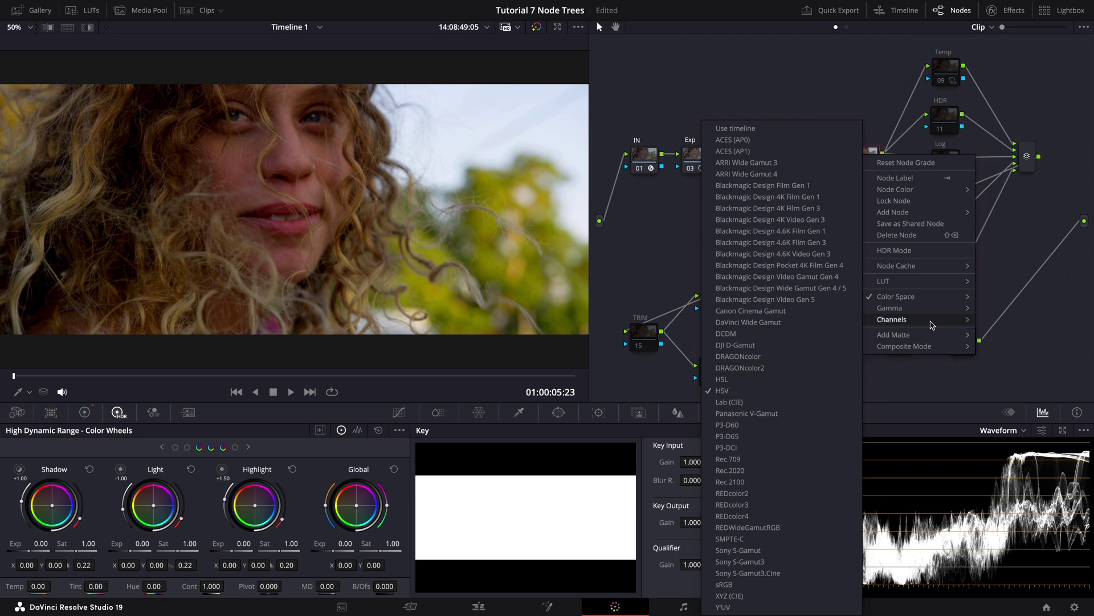
pyautogui.moveTo(964, 320)
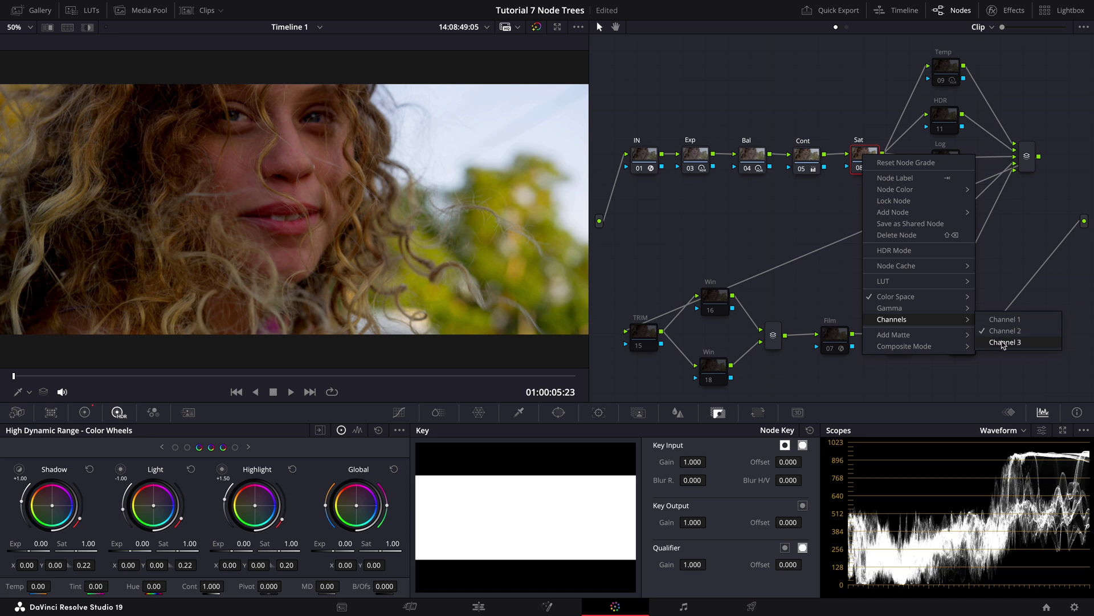
pyautogui.click(1003, 342)
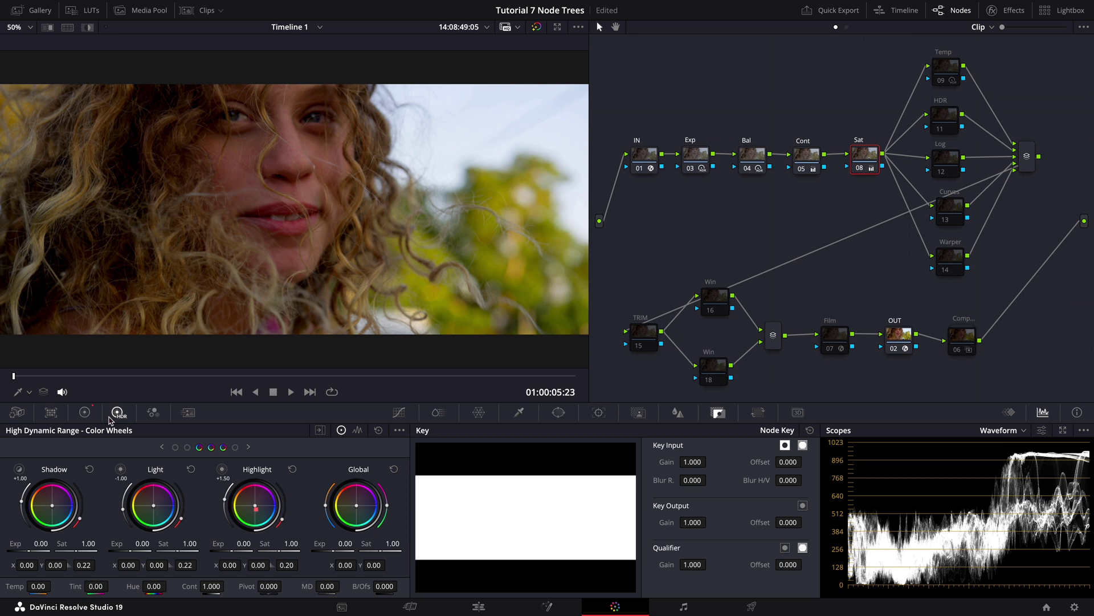
# Switch to the Primaries wheels, showing Sat's Gain 1.15, Offset 25.00 and Saturation 50.00.
pyautogui.click(84, 412)
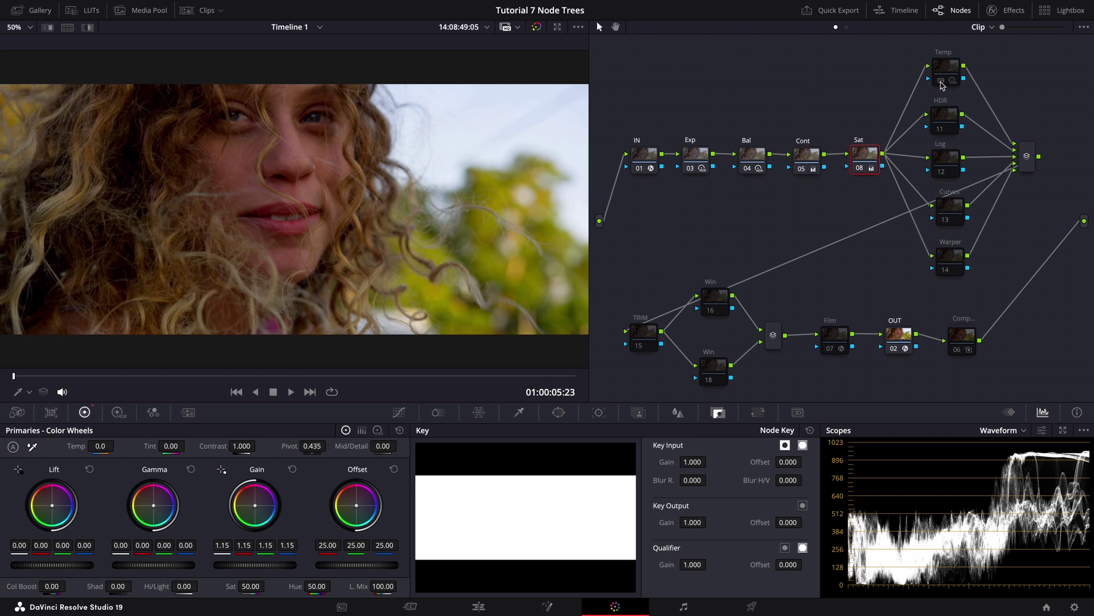
# Enable and select the Temp node, showing its HDR wheels with Temp -899.20 and Tint -5.68.
pyautogui.click(941, 81)
pyautogui.click(946, 71)
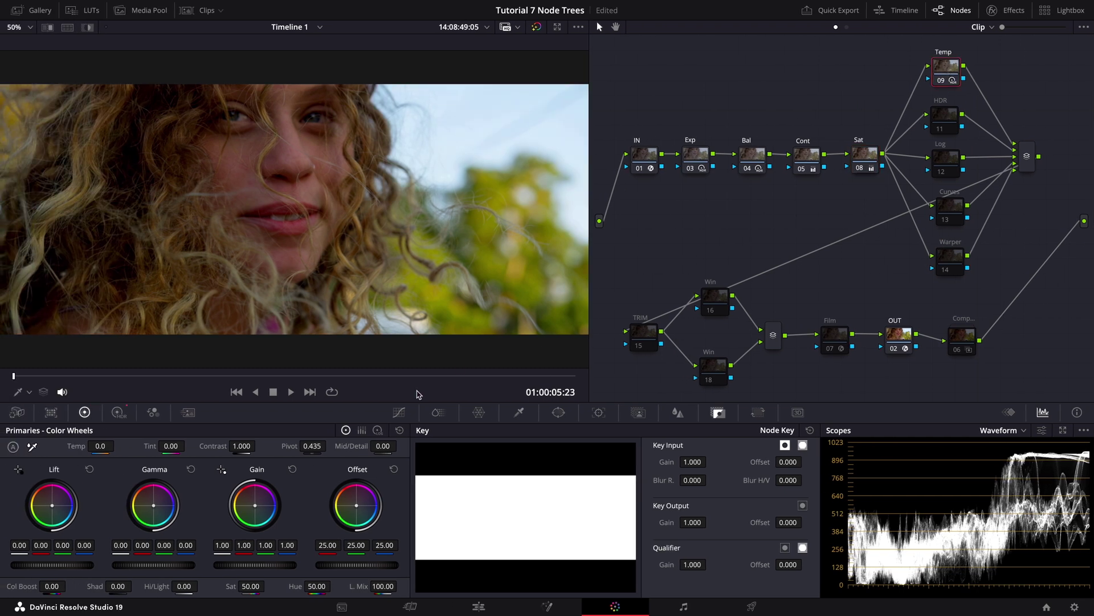
pyautogui.click(118, 412)
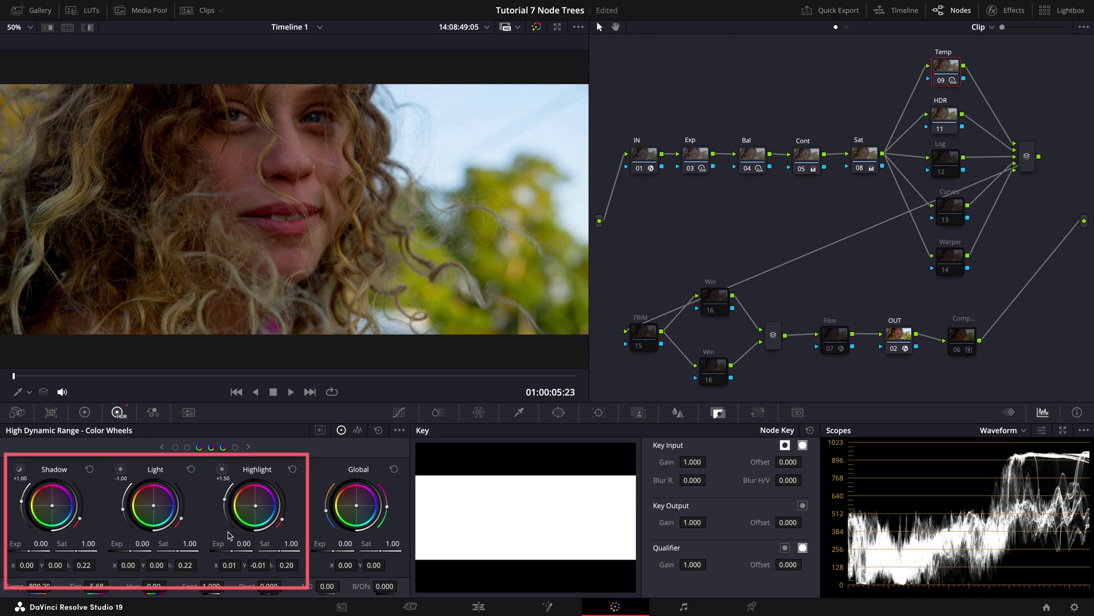
# Page the HDR wheels to the Specular zone and re-enable the Log node 12.
pyautogui.click(248, 447)
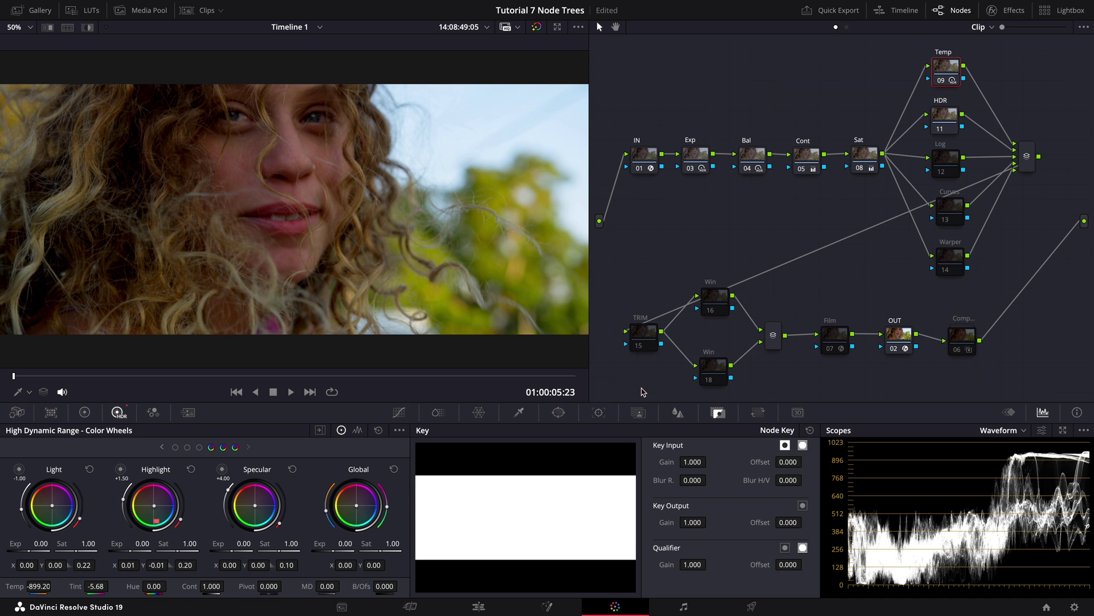
pyautogui.click(942, 172)
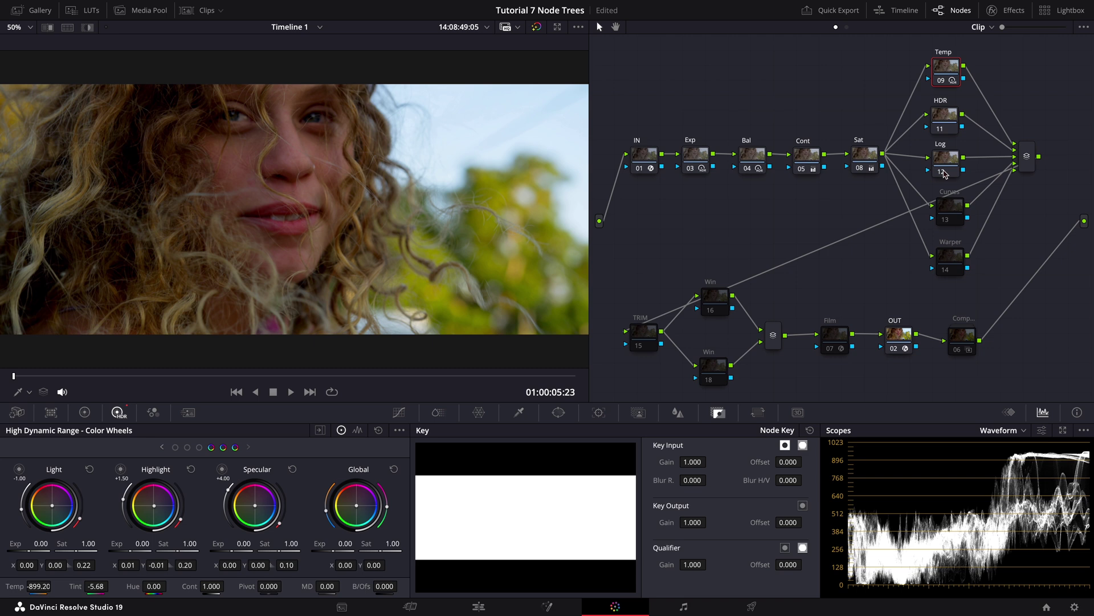
# Return to the primary wheels, then select Curves node 13 and display its custom curves.
pyautogui.click(376, 429)
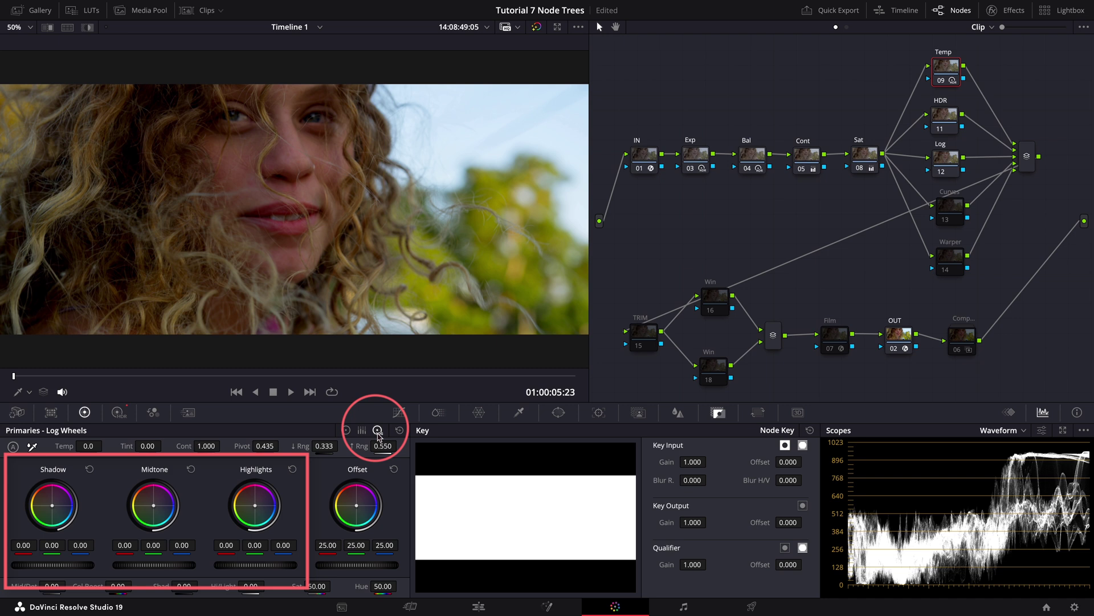
pyautogui.click(950, 208)
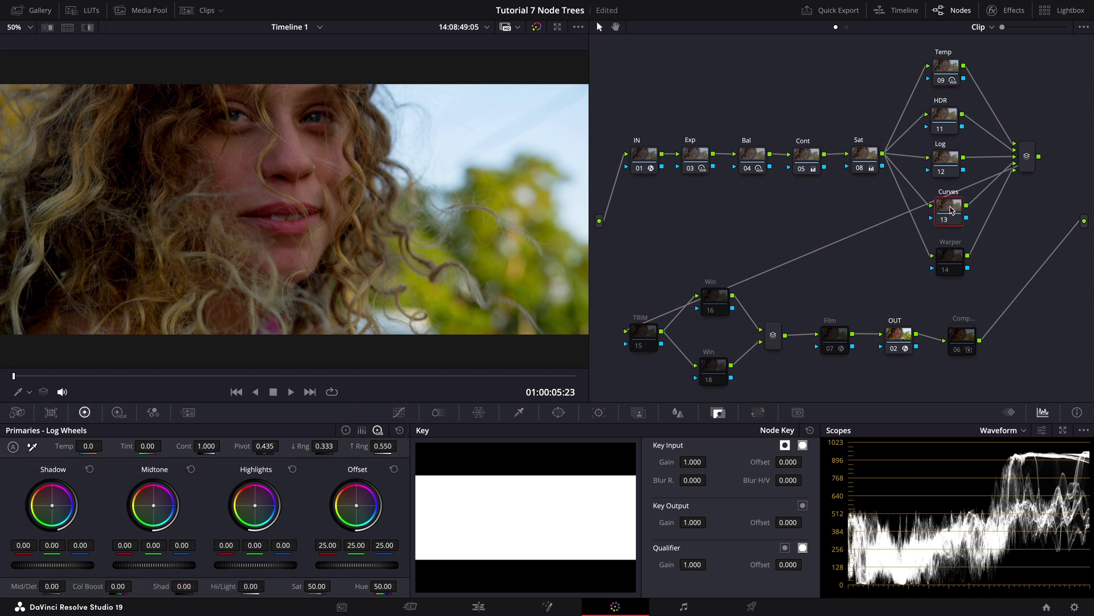
pyautogui.click(399, 412)
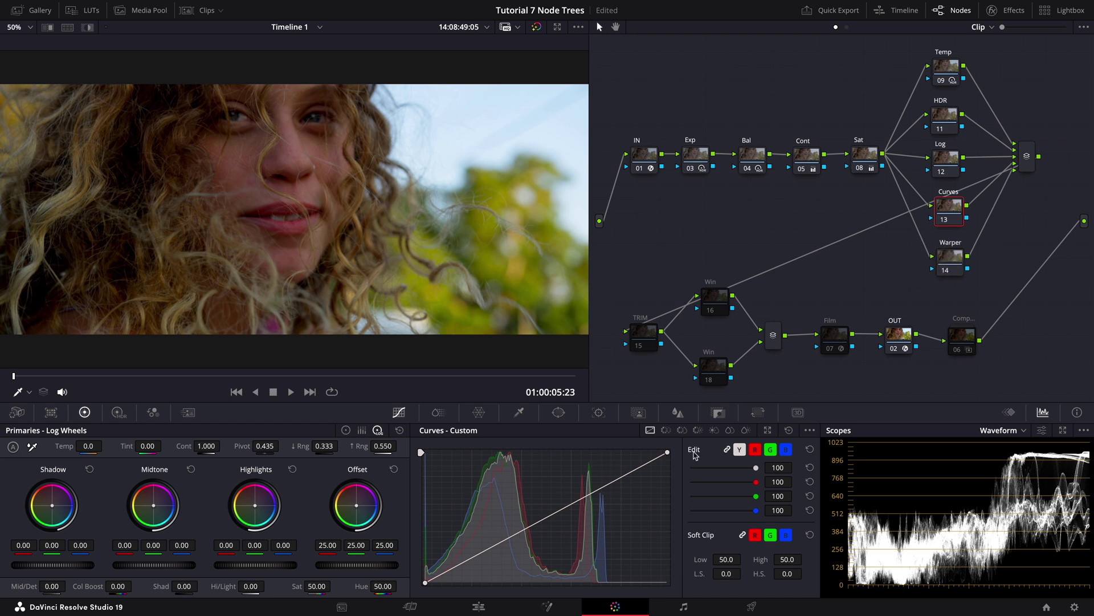
# Show the Color Warper hue-saturation grid, enlarge it to a floating window, then dock it back.
pyautogui.click(486, 415)
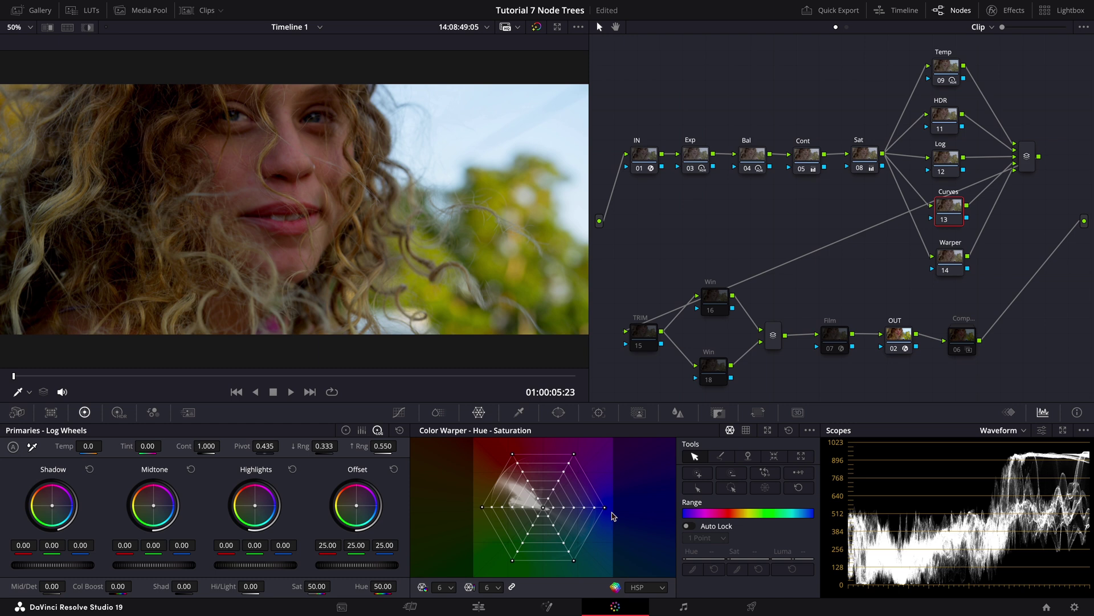
pyautogui.click(768, 430)
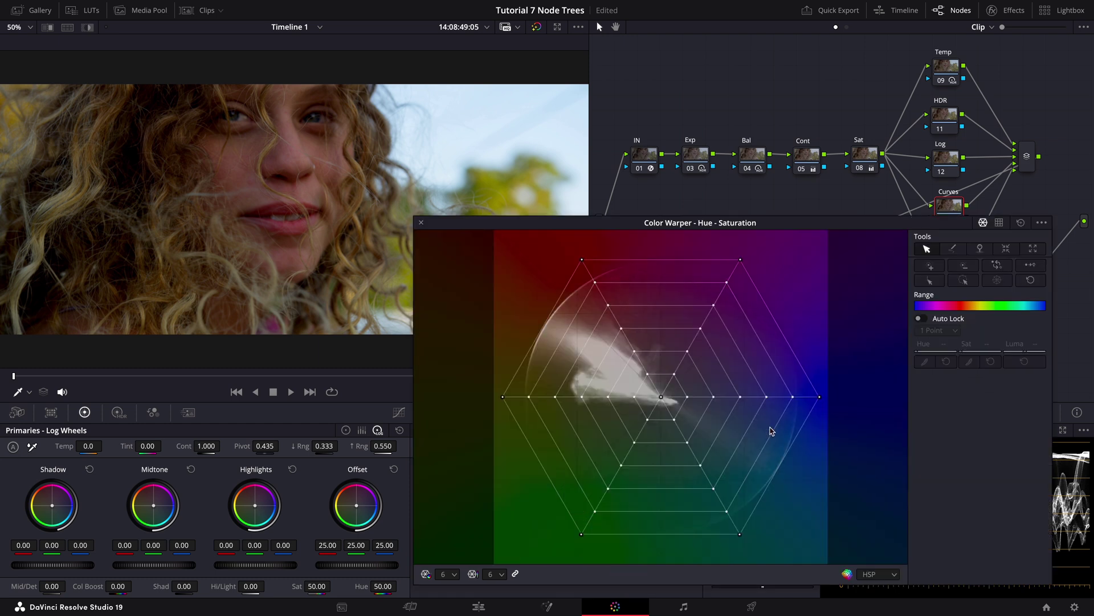
pyautogui.click(421, 224)
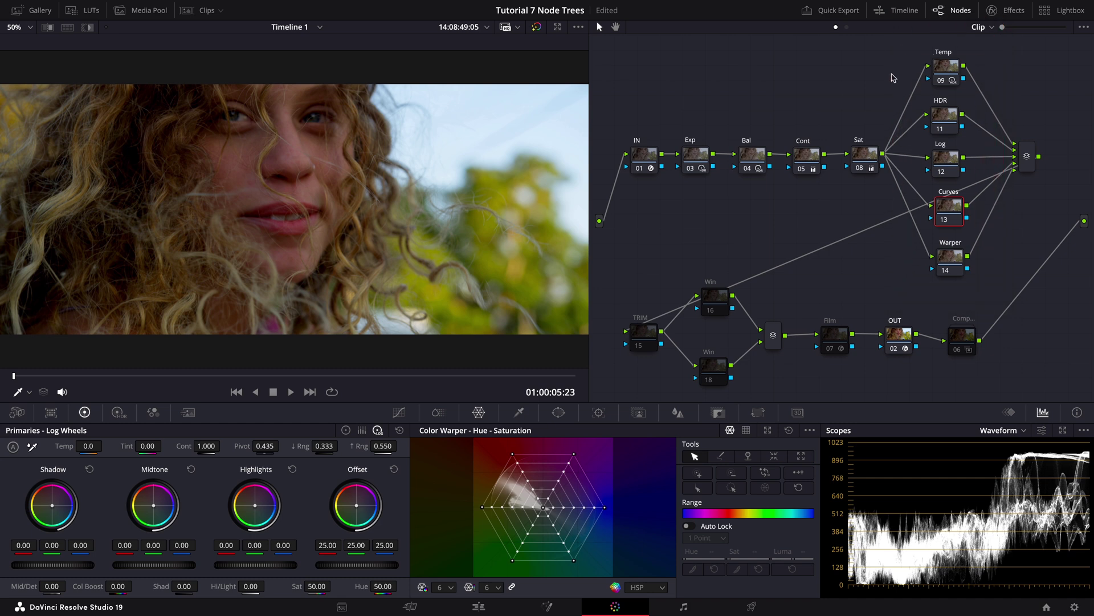
# Enable Win nodes 16 and 18 and show node 16's window shape settings.
pyautogui.click(646, 333)
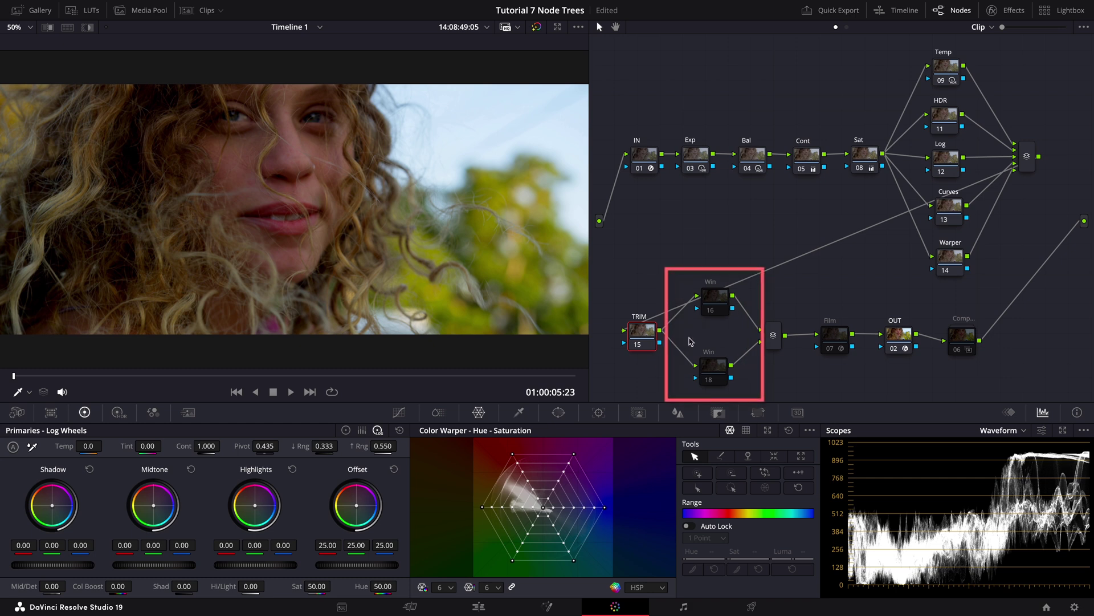
pyautogui.click(721, 299)
pyautogui.click(713, 312)
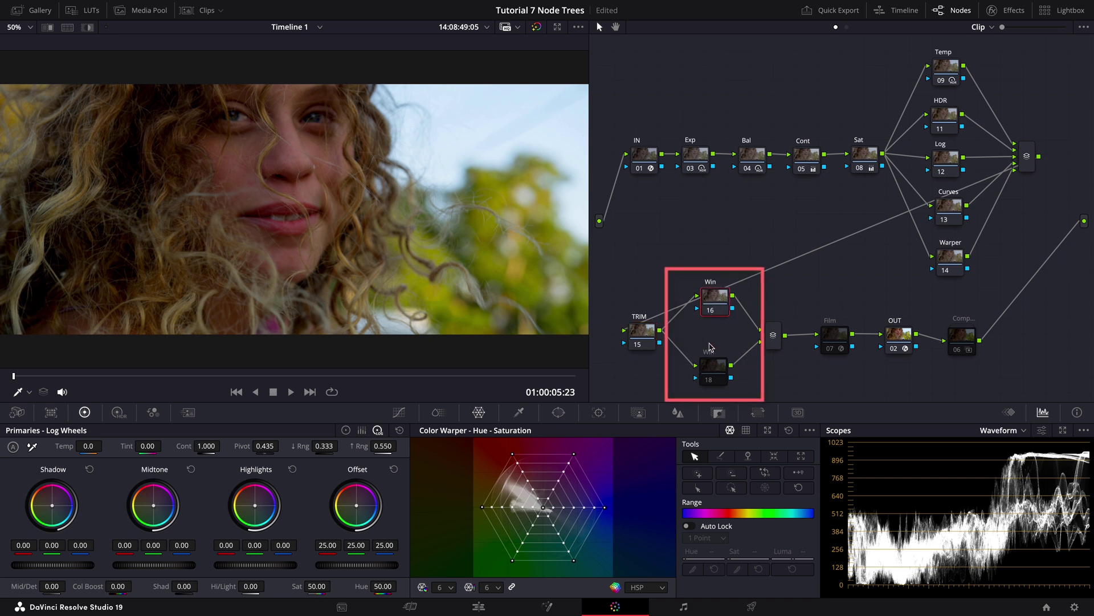
pyautogui.click(710, 377)
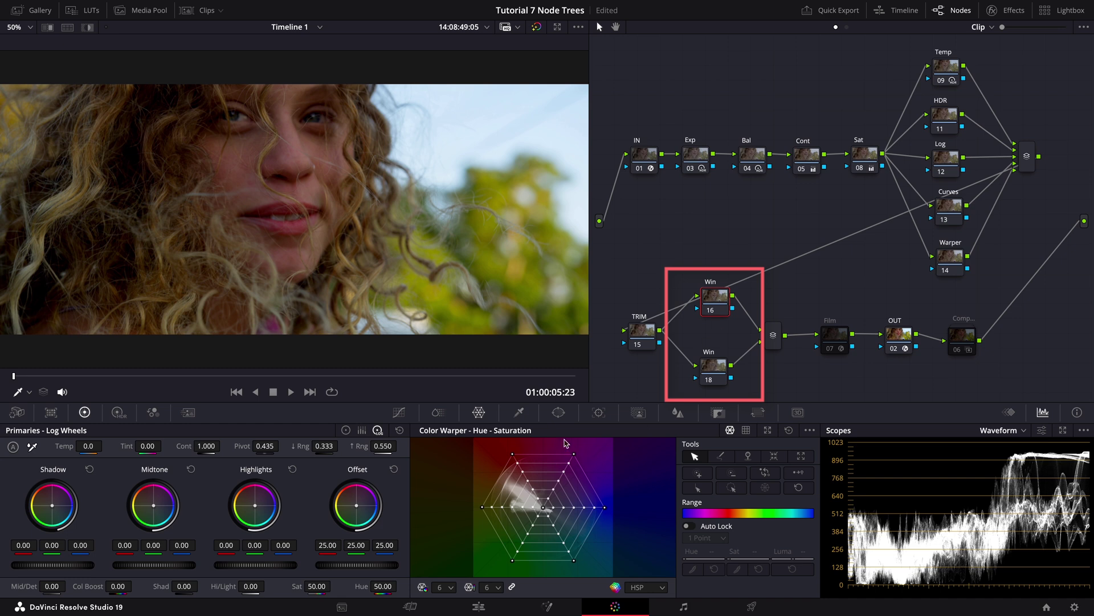
pyautogui.click(558, 412)
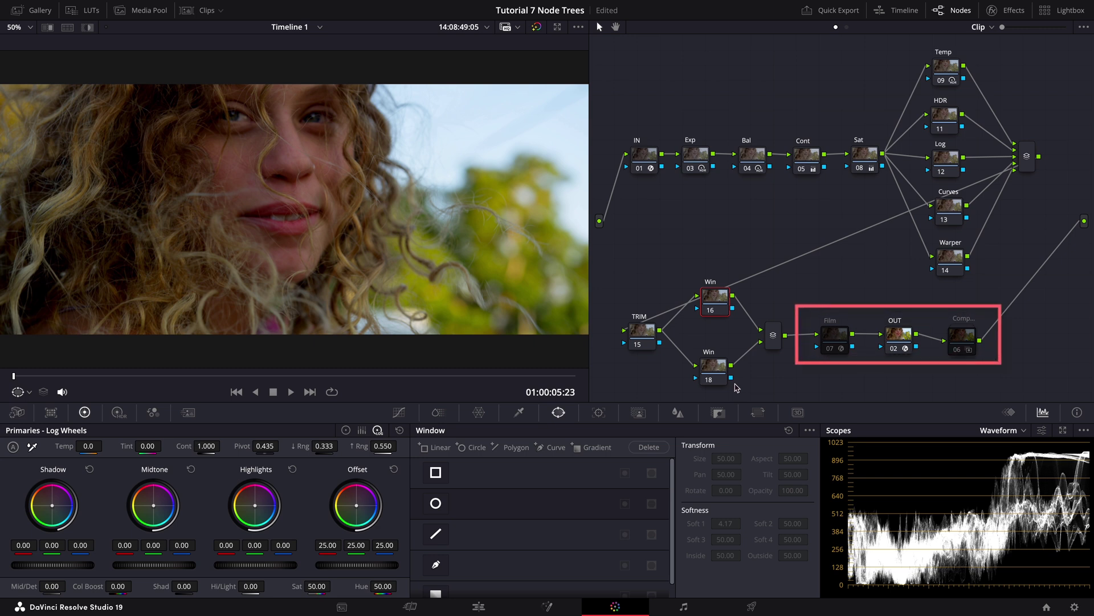
# Save the project and enable the Comp node 06 so it warms the image.
pyautogui.hotkey('ctrl', 's')
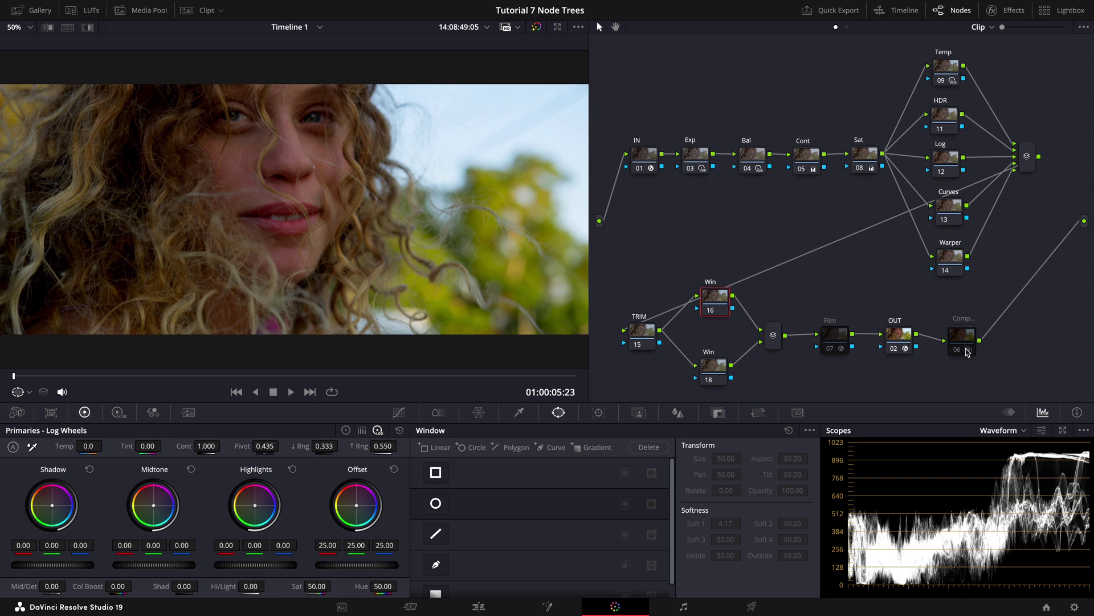
pyautogui.click(958, 350)
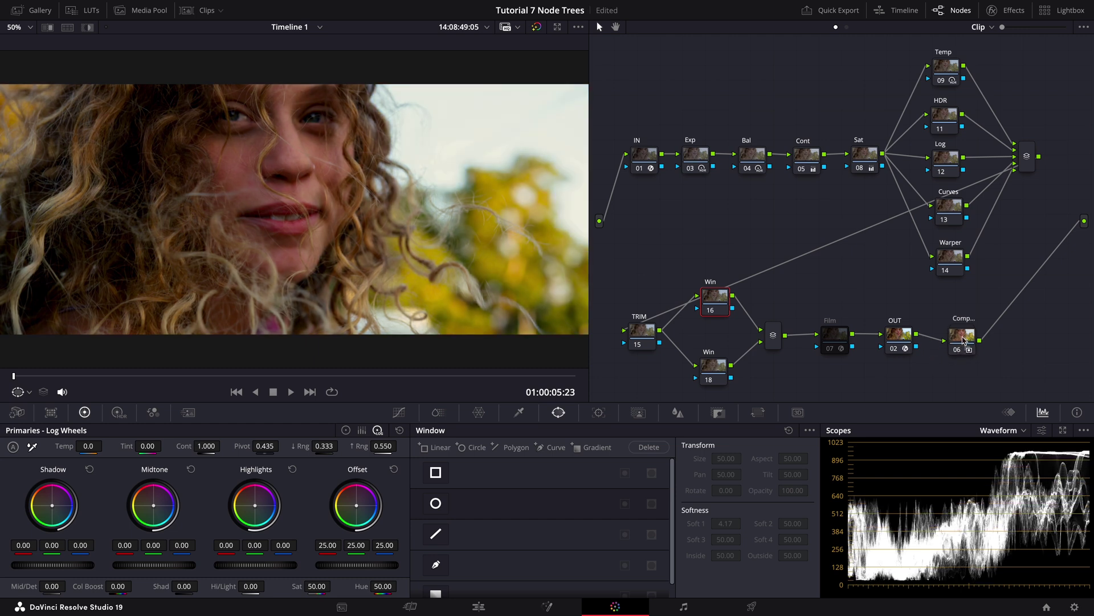
pyautogui.click(964, 339)
# Inside Comp node 06, place the Cineon Film Log CST and Film Look Creator nodes side by side.
pyautogui.rightClick(964, 338)
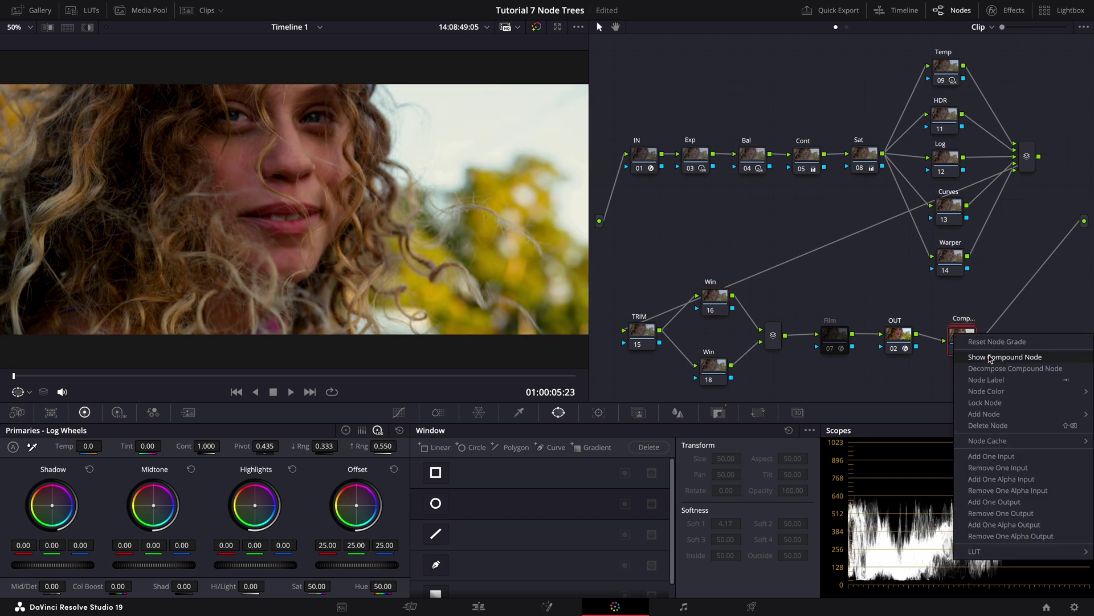
pyautogui.click(990, 354)
pyautogui.moveTo(852, 320); pyautogui.dragTo(732, 219)
pyautogui.click(994, 11)
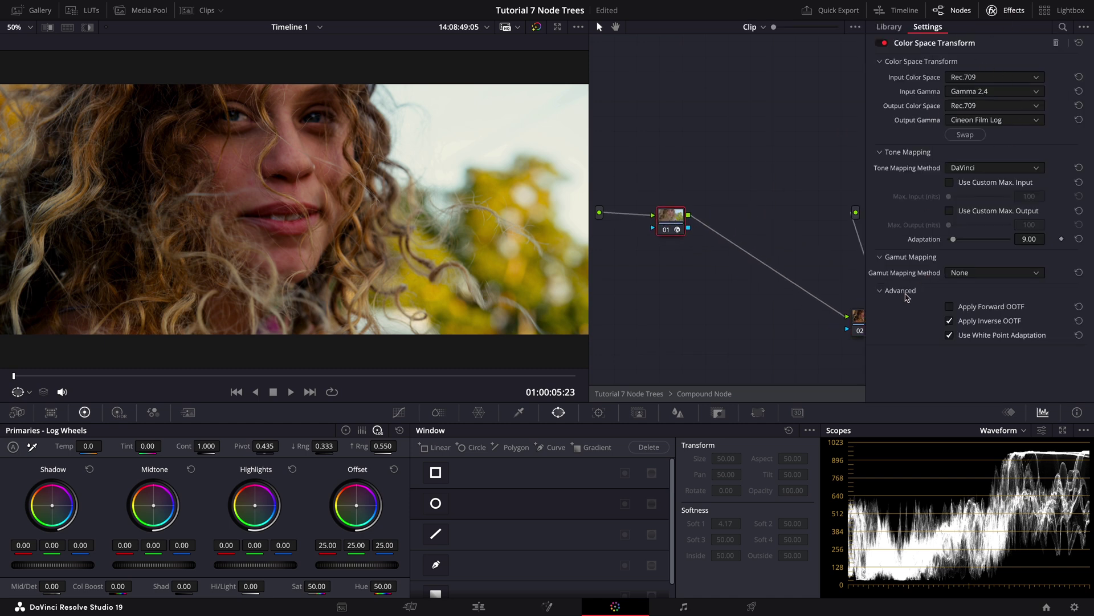
pyautogui.click(860, 318)
pyautogui.moveTo(860, 318); pyautogui.dragTo(736, 226)
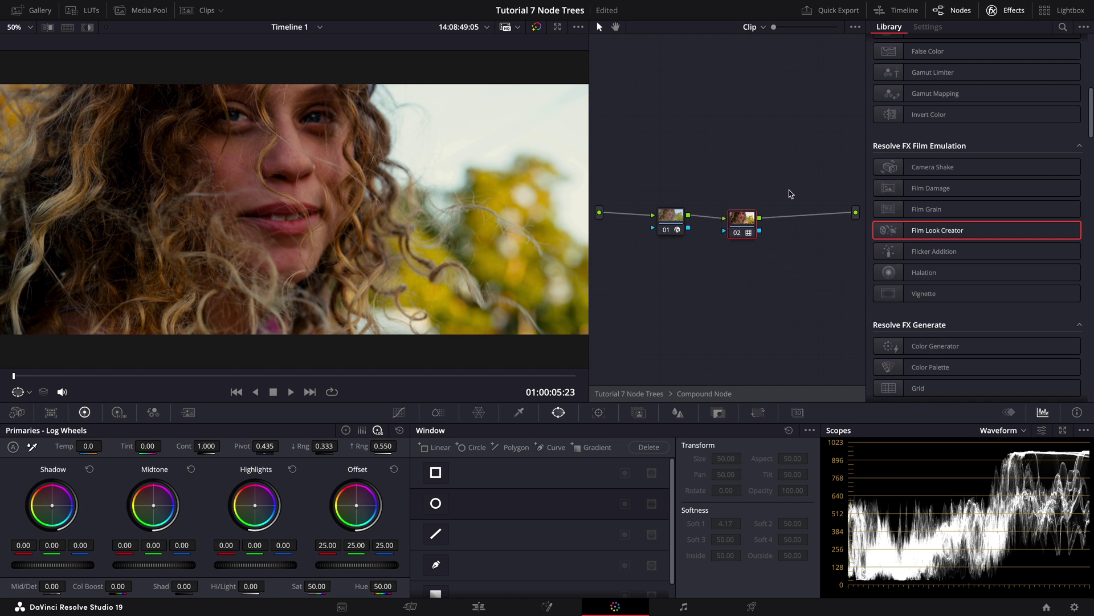
pyautogui.click(691, 394)
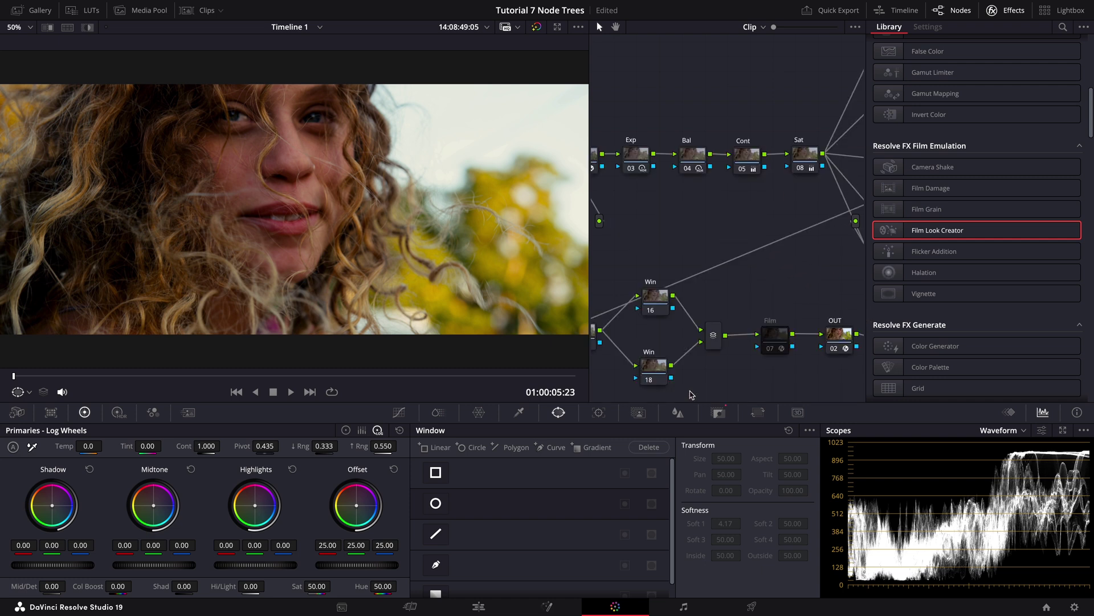
# Re-enable the Film node 07 so the whole node tree is active.
pyautogui.click(993, 10)
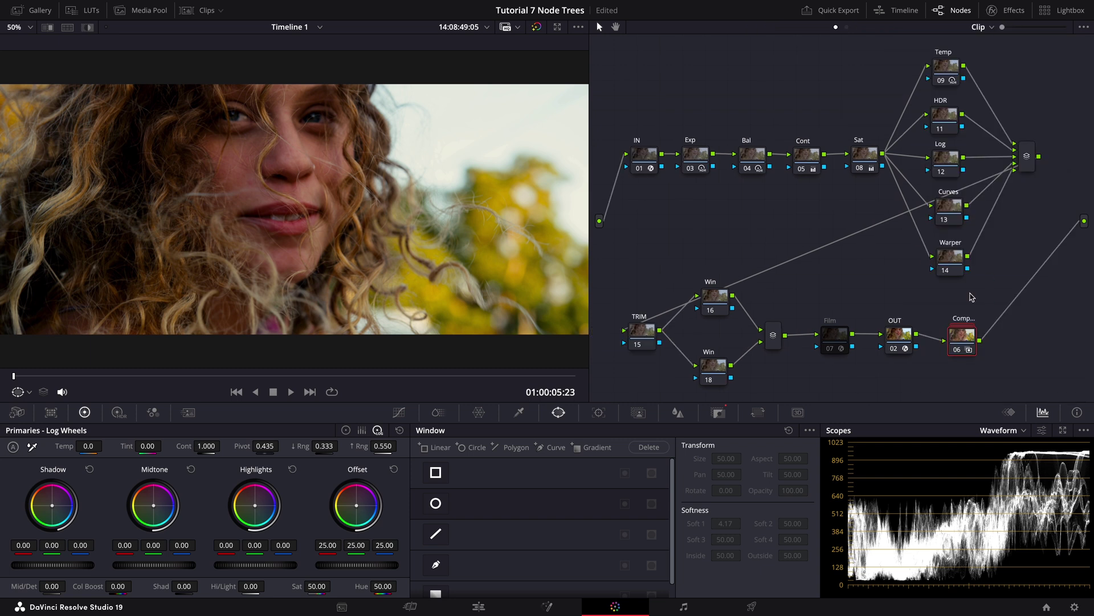
pyautogui.click(715, 416)
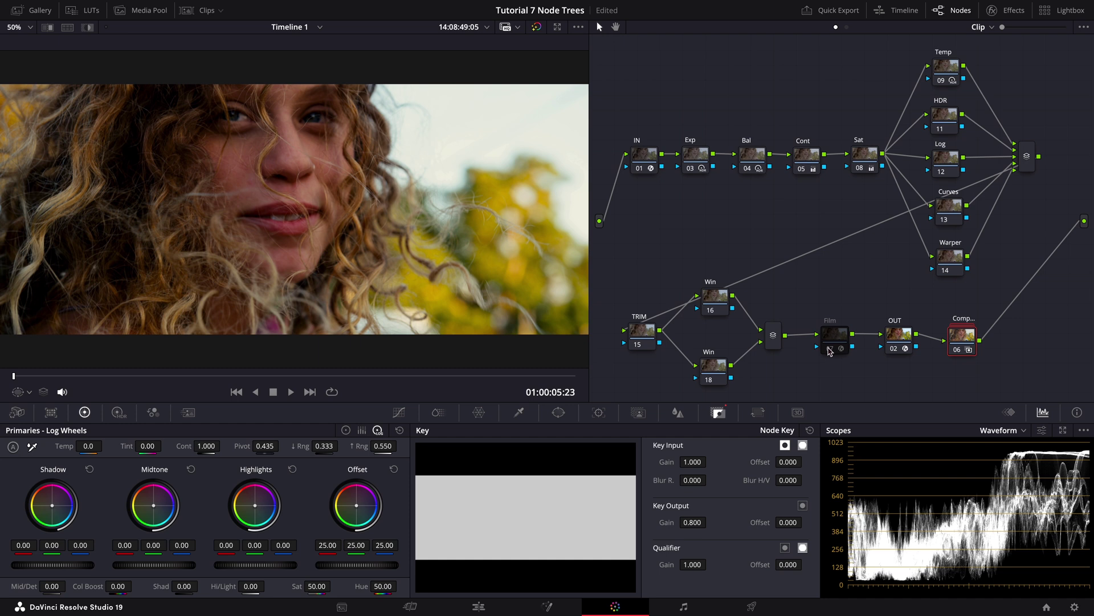
pyautogui.click(830, 349)
pyautogui.click(838, 340)
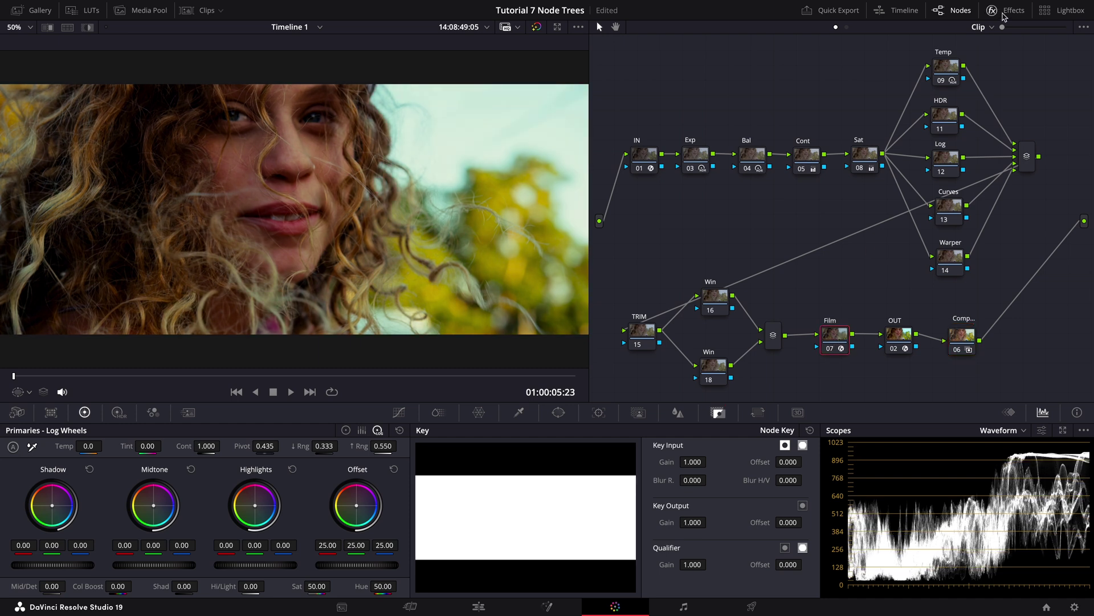
# Inspect Film node 07's Film Look Creator Split Tone setting at 0.238.
pyautogui.click(1008, 12)
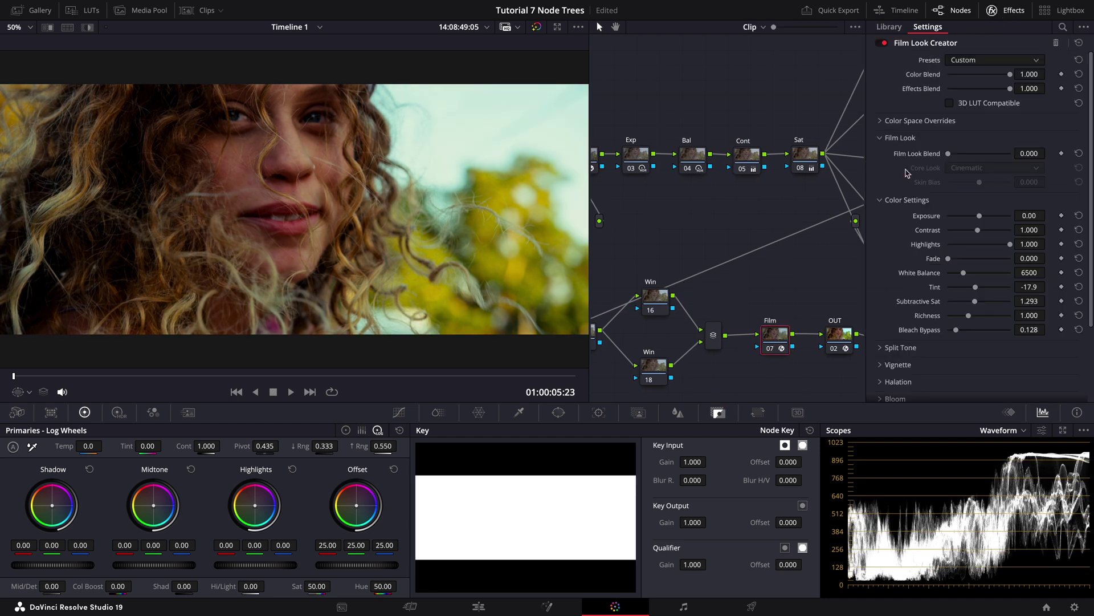
pyautogui.scroll(-4, 906, 173)
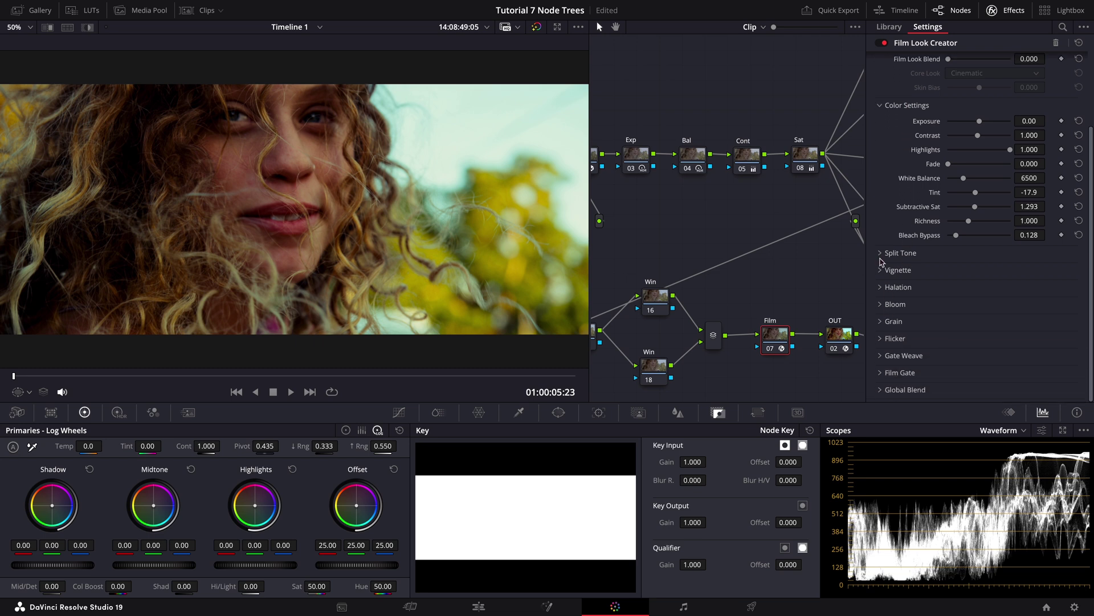
pyautogui.click(881, 253)
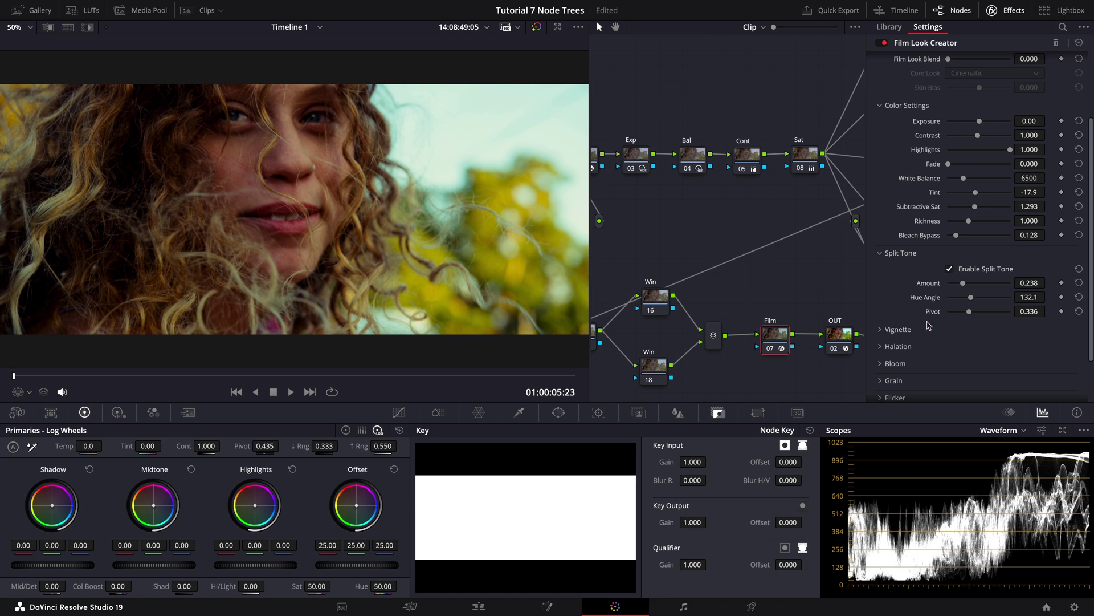
pyautogui.click(998, 12)
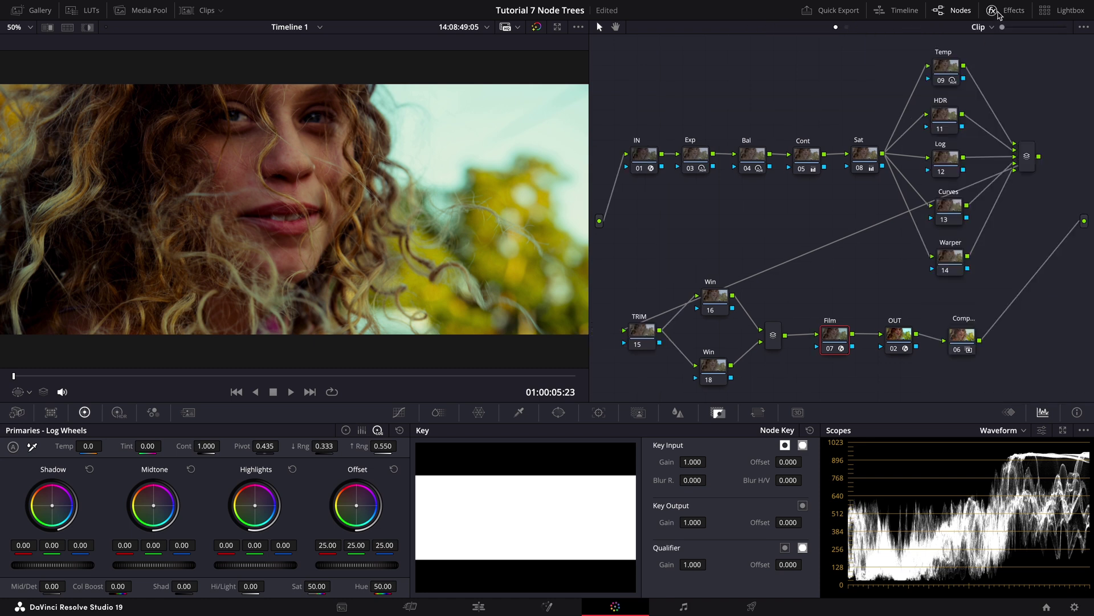